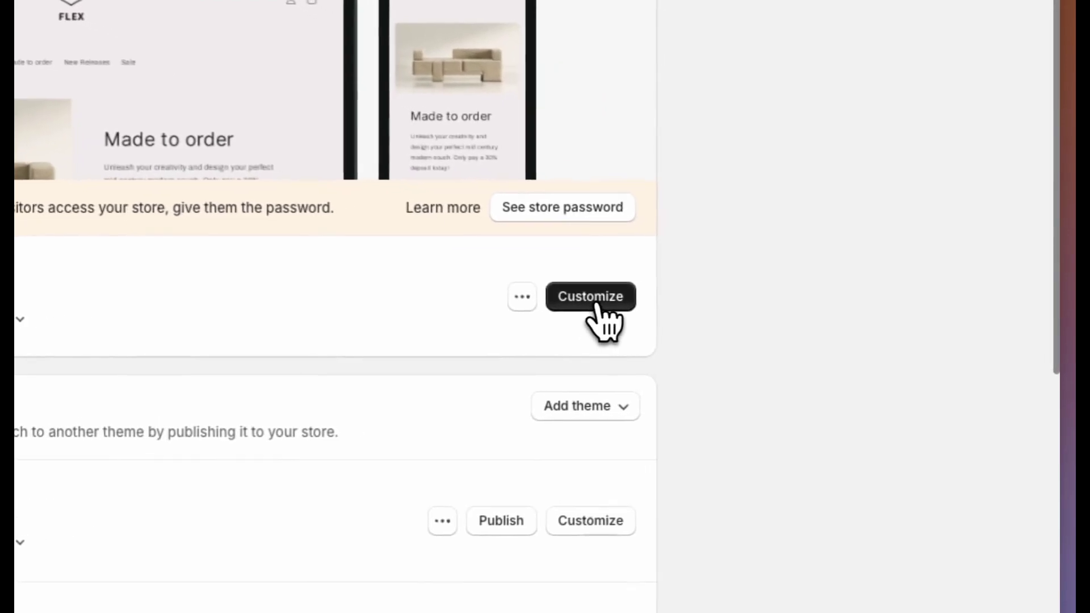
- Customize the live Craft theme, enable the Downpay Cart app embed found by searching "Downpay", and expand its settings
left_click(823, 327)
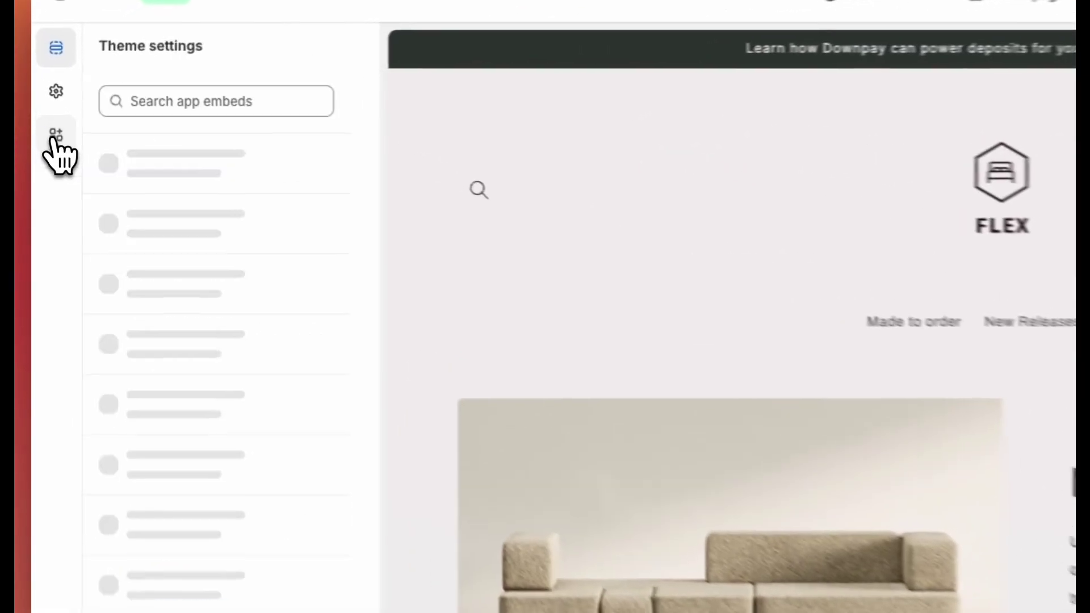
left_click(45, 109)
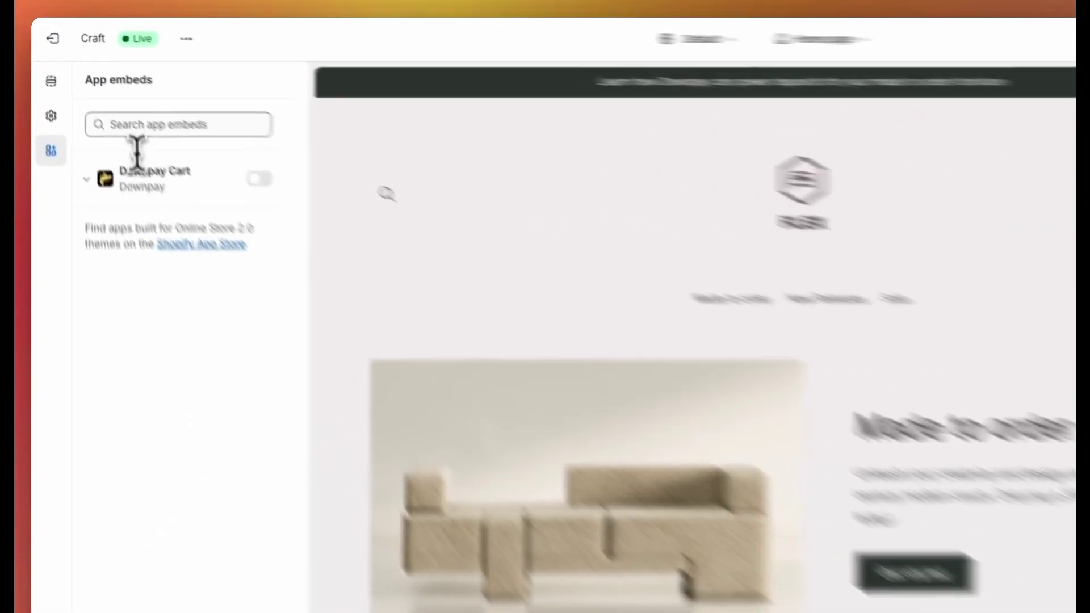
left_click(110, 89)
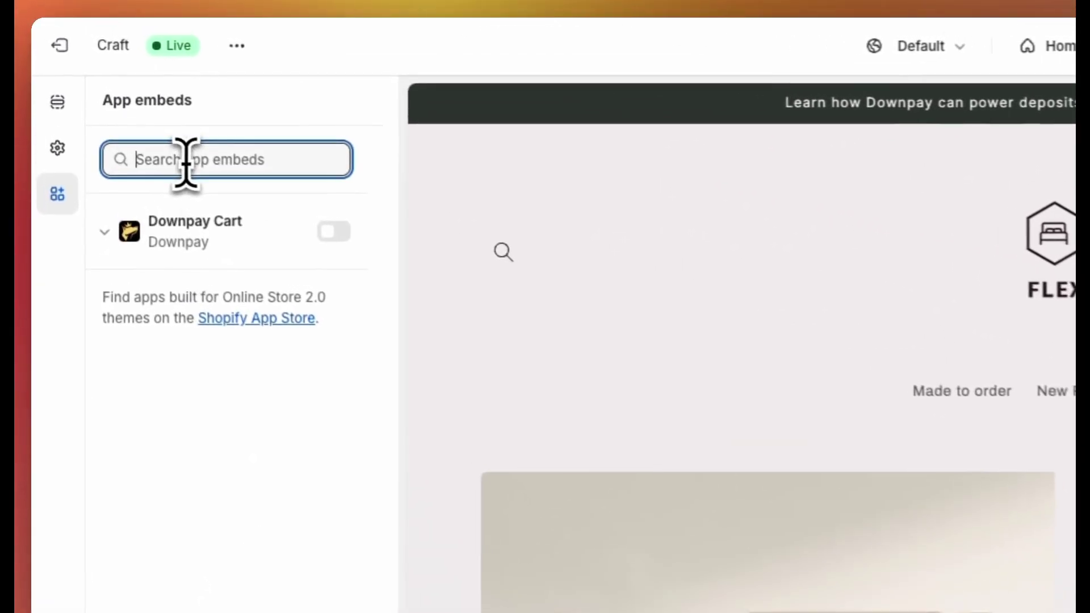
type("Downpay")
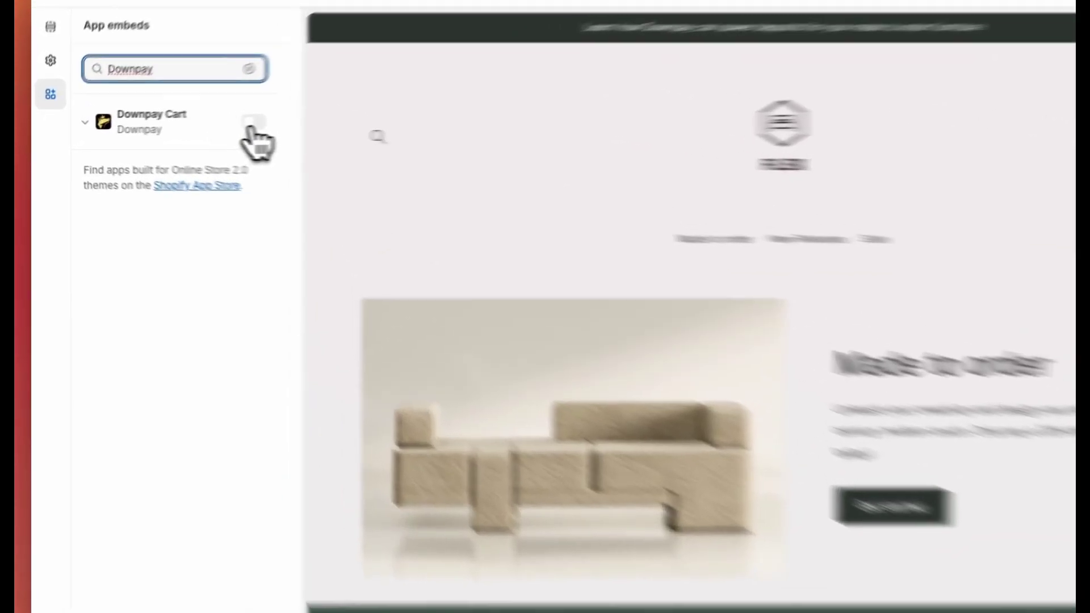
left_click(253, 123)
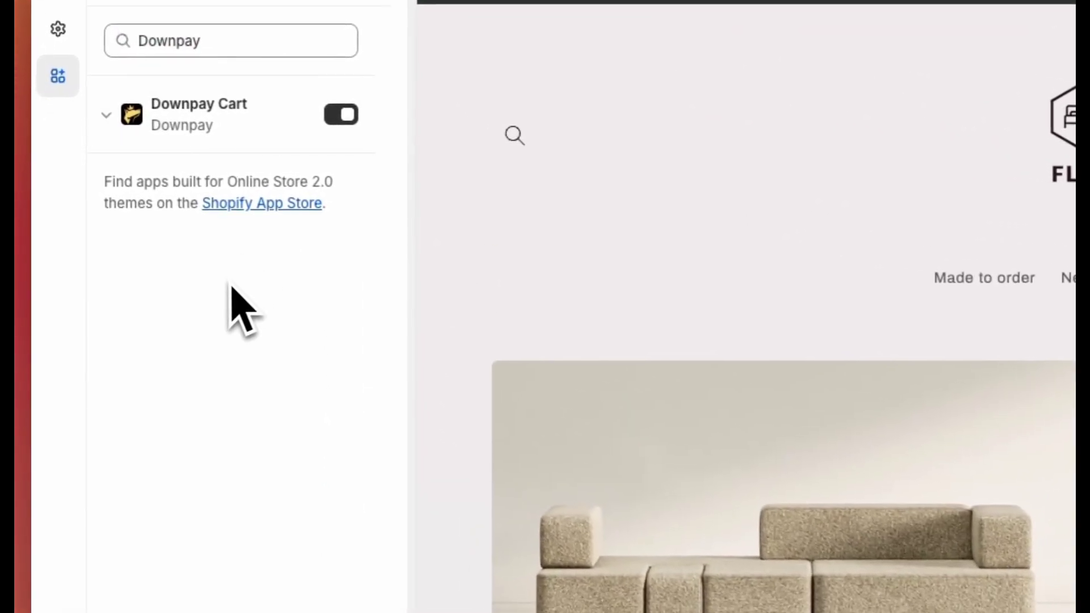
left_click(207, 121)
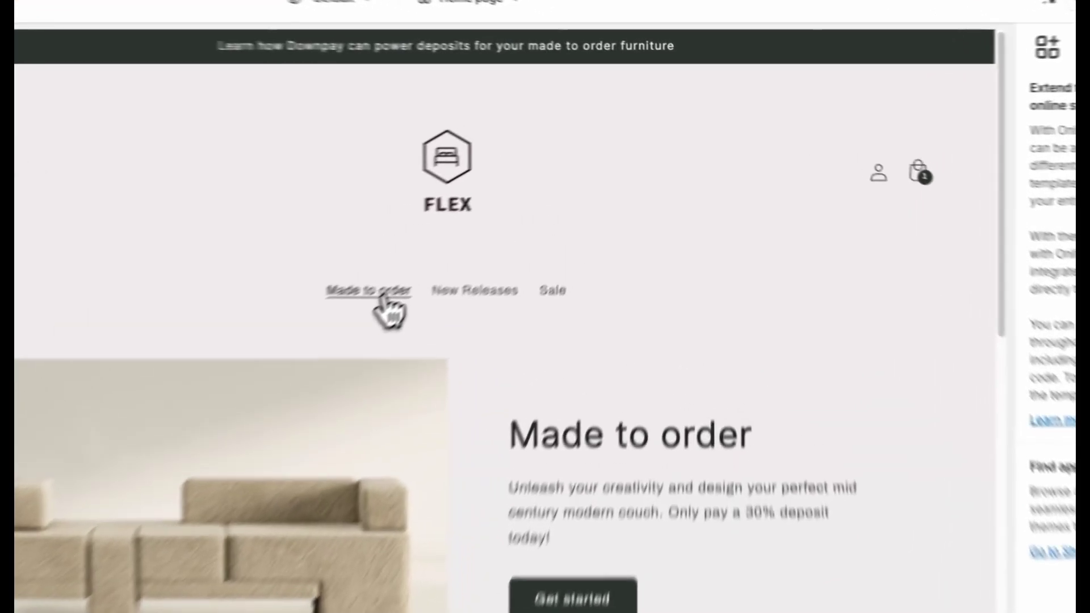
- In the store preview, add the Mid Century couch from the Made to order collection with the 30% deposit and show the Cart page
left_click(509, 210)
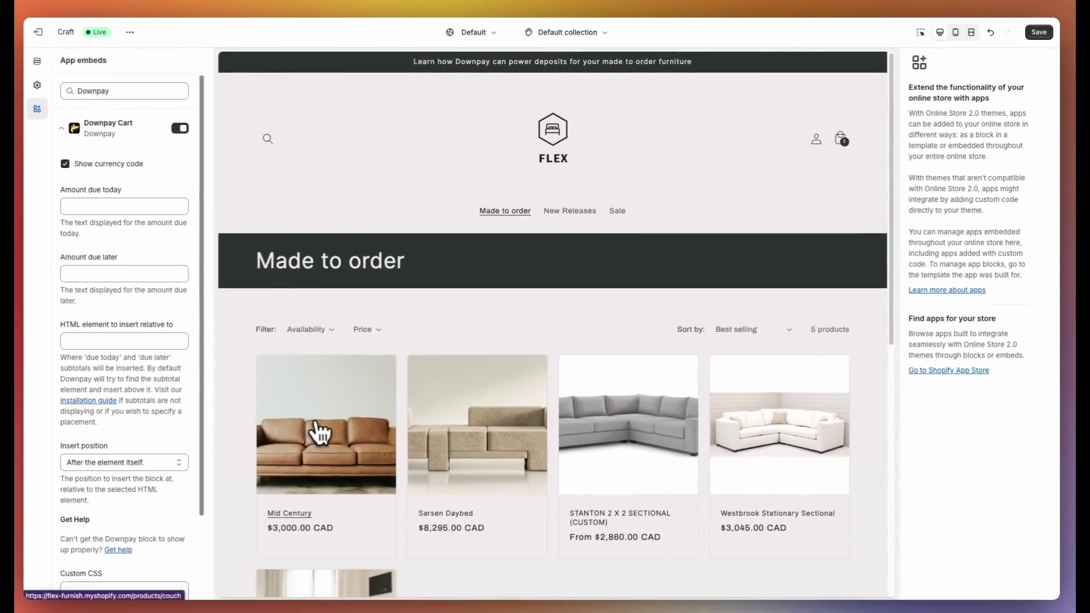
left_click(318, 423)
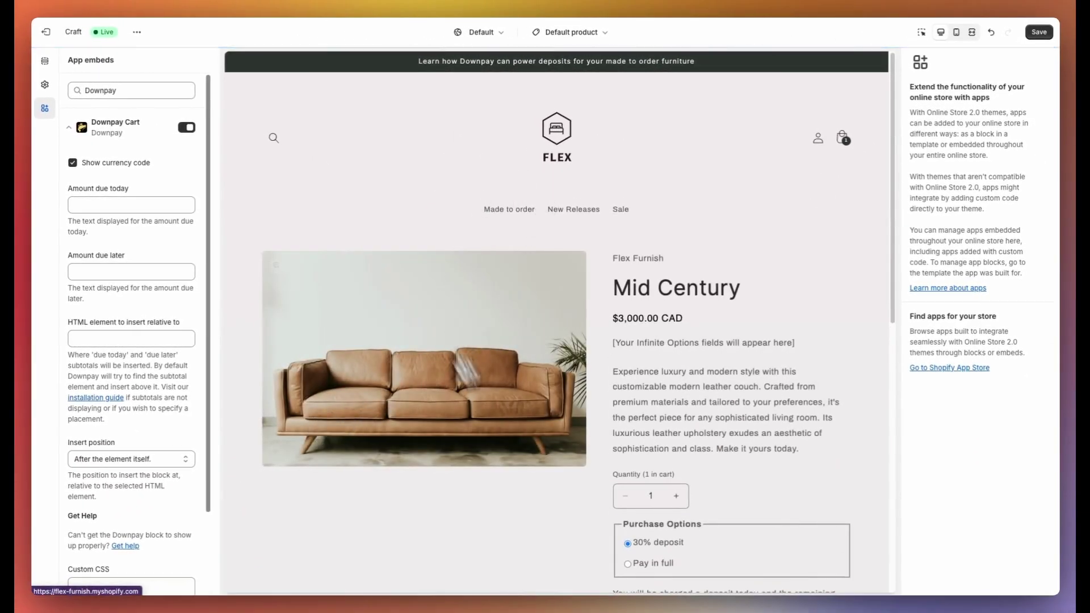
scroll(622, 318, "down", 1)
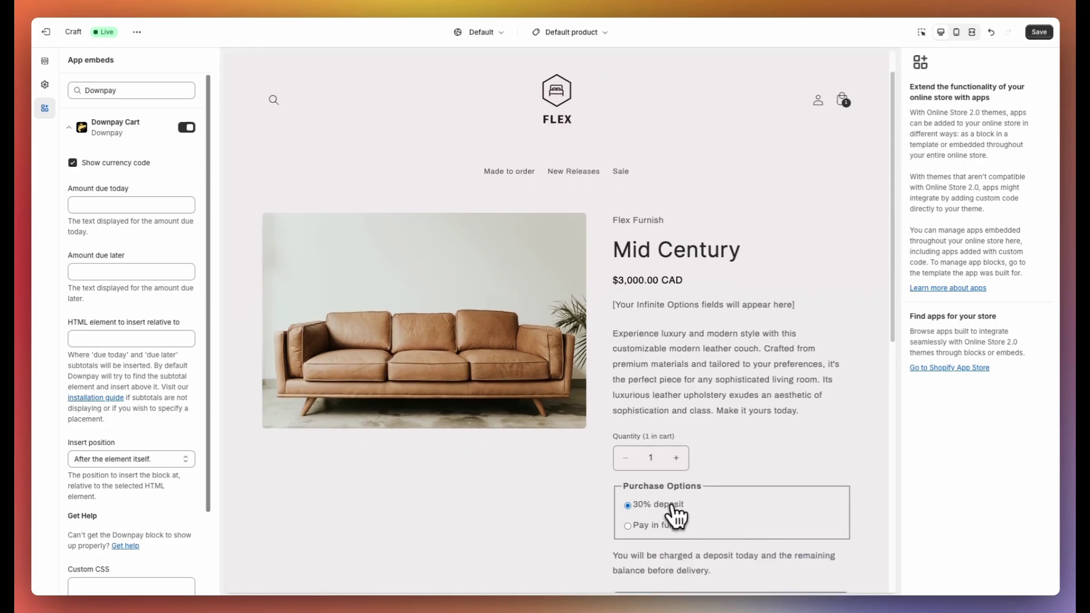
scroll(675, 508, "down", 4)
left_click(714, 398)
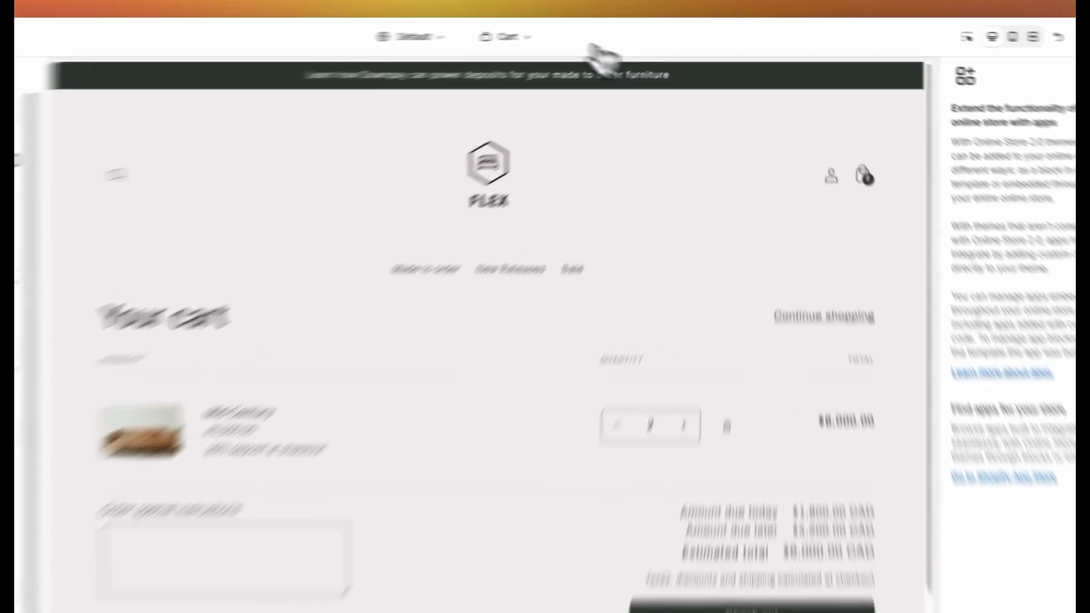
left_click(570, 32)
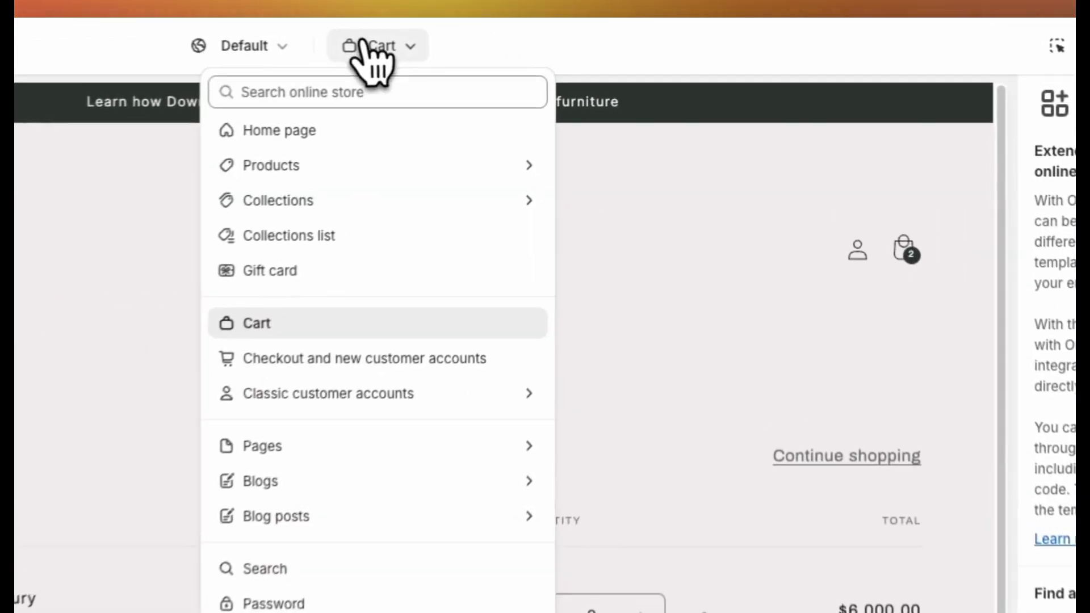
left_click(318, 336)
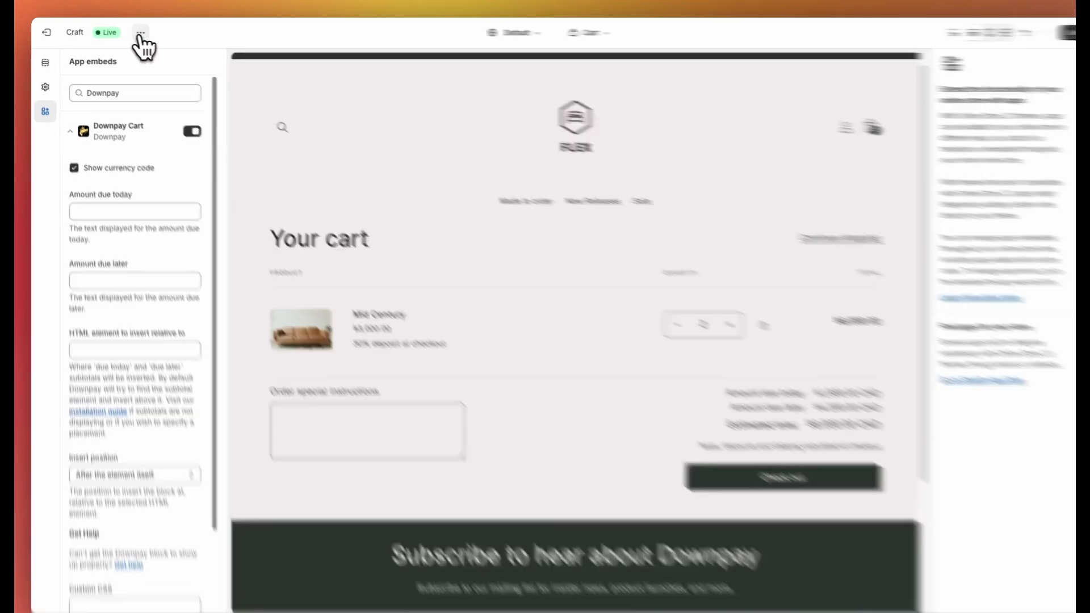
- Save the theme with the Downpay Cart app embed enabled
left_click(140, 34)
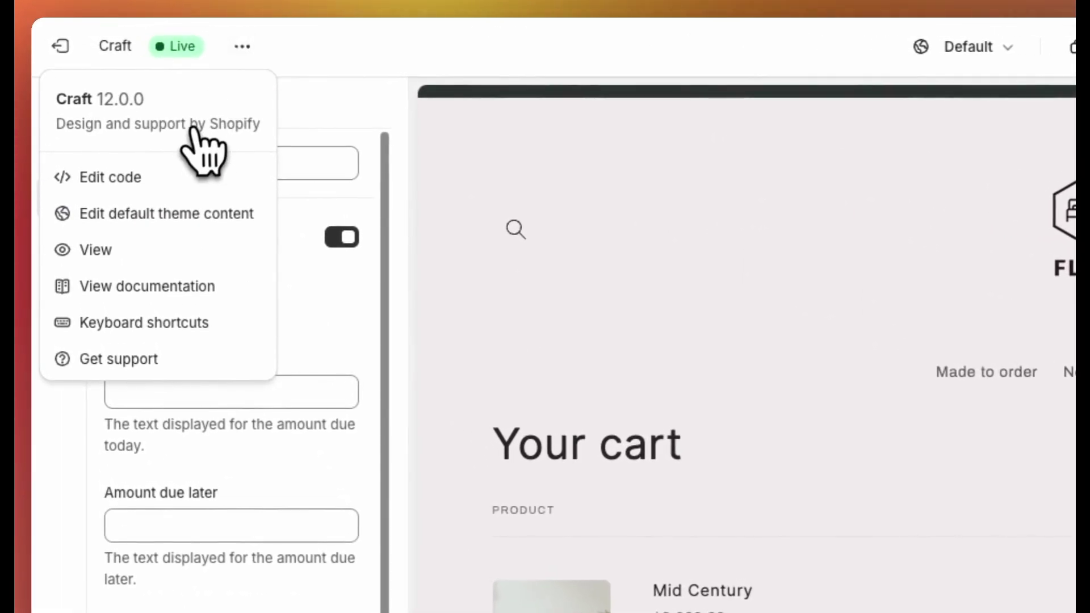
left_click(993, 555)
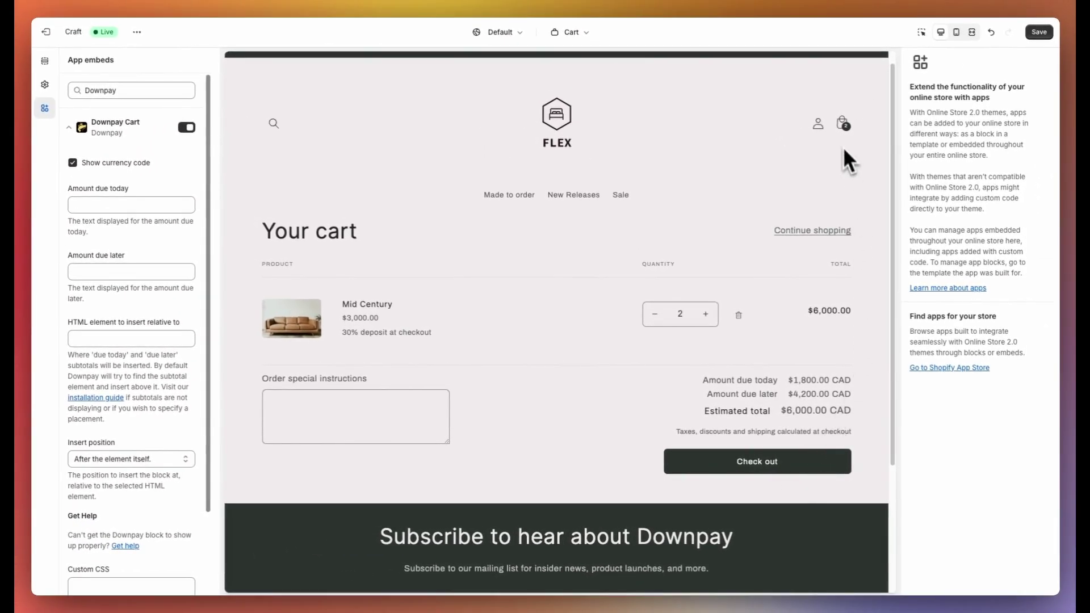
left_click(1039, 32)
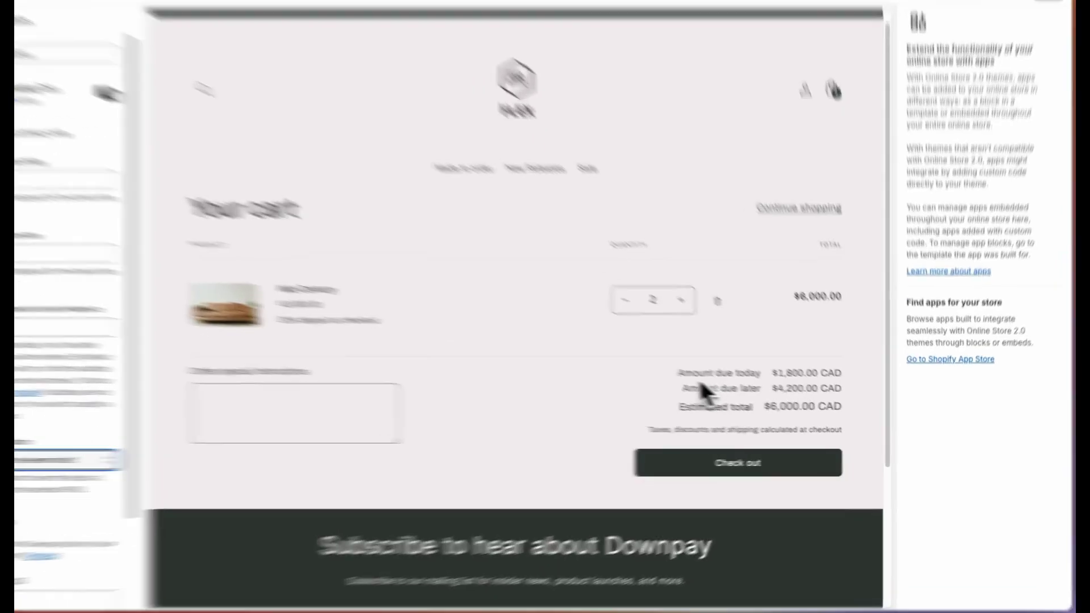
- Highlight the amount due lines in the cart preview and inspect the Check out button's HTML on the storefront cart page
left_click_drag(702, 380, 864, 401)
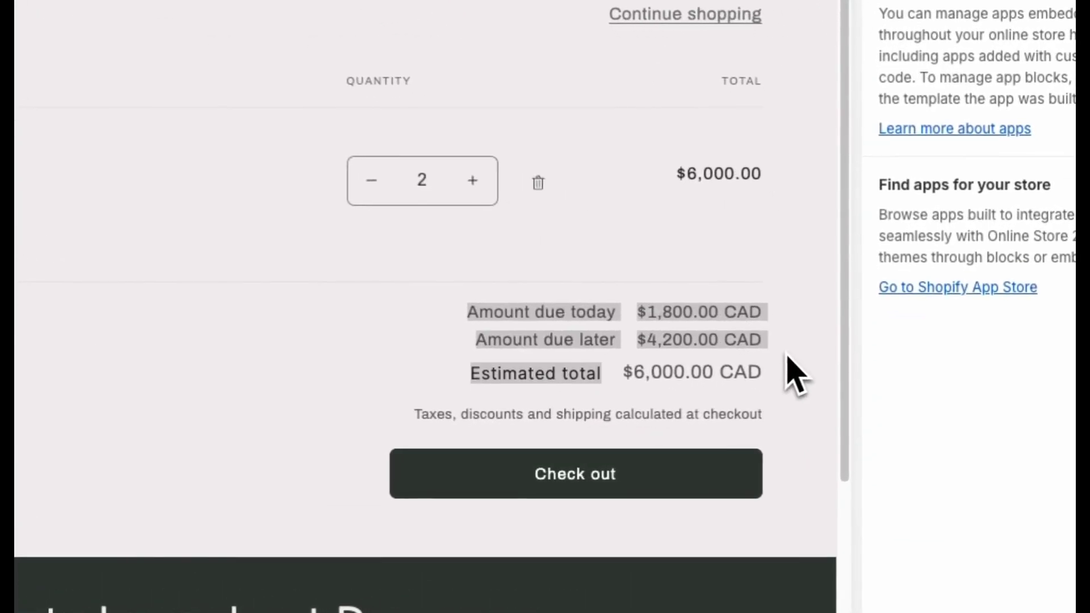
left_click(488, 364)
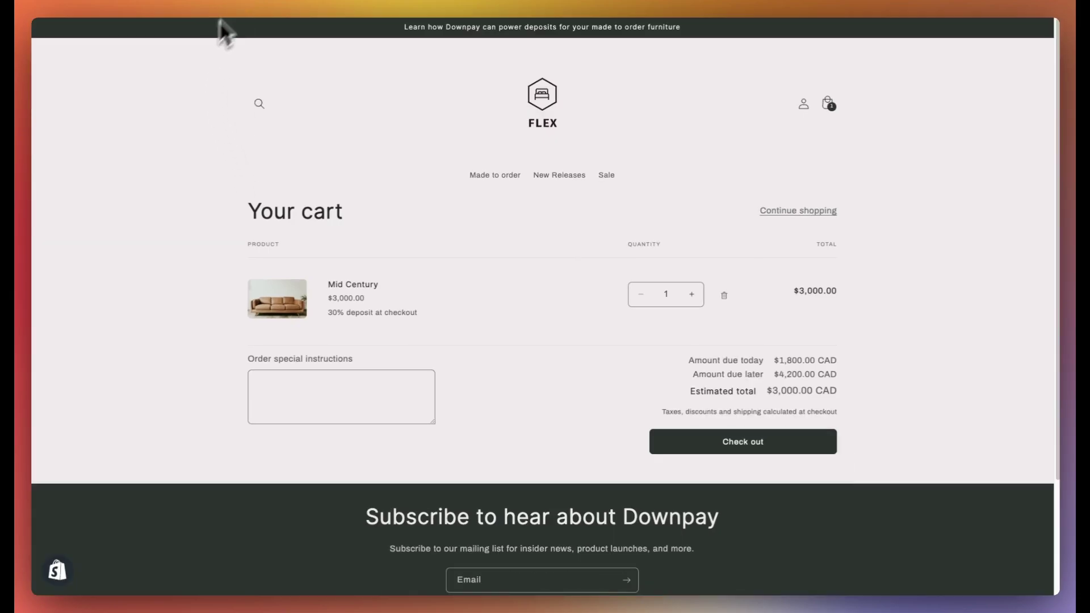
right_click(728, 444)
left_click(755, 605)
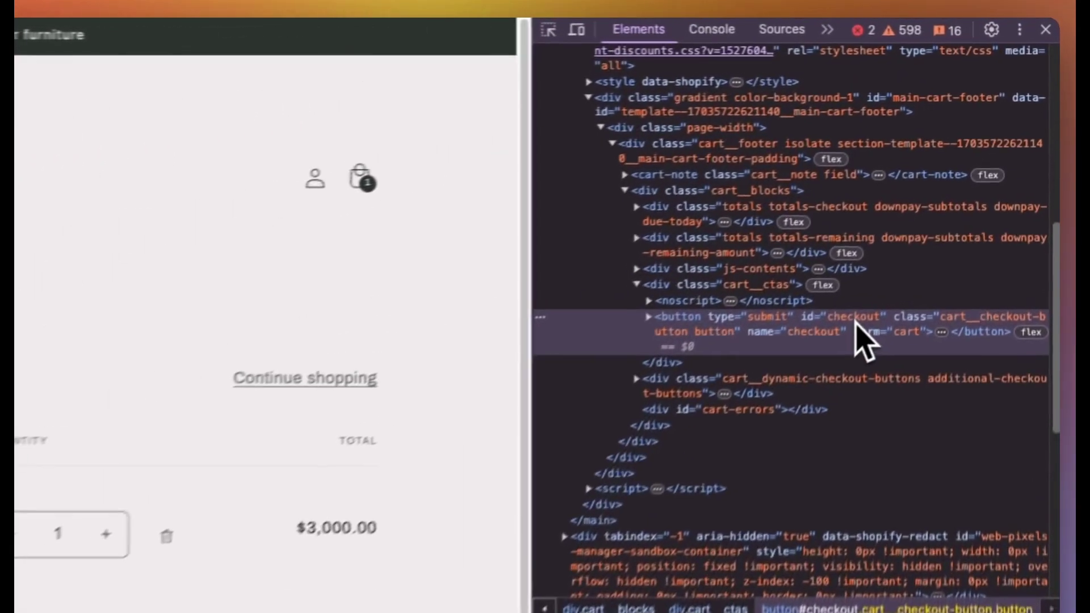
key("Right")
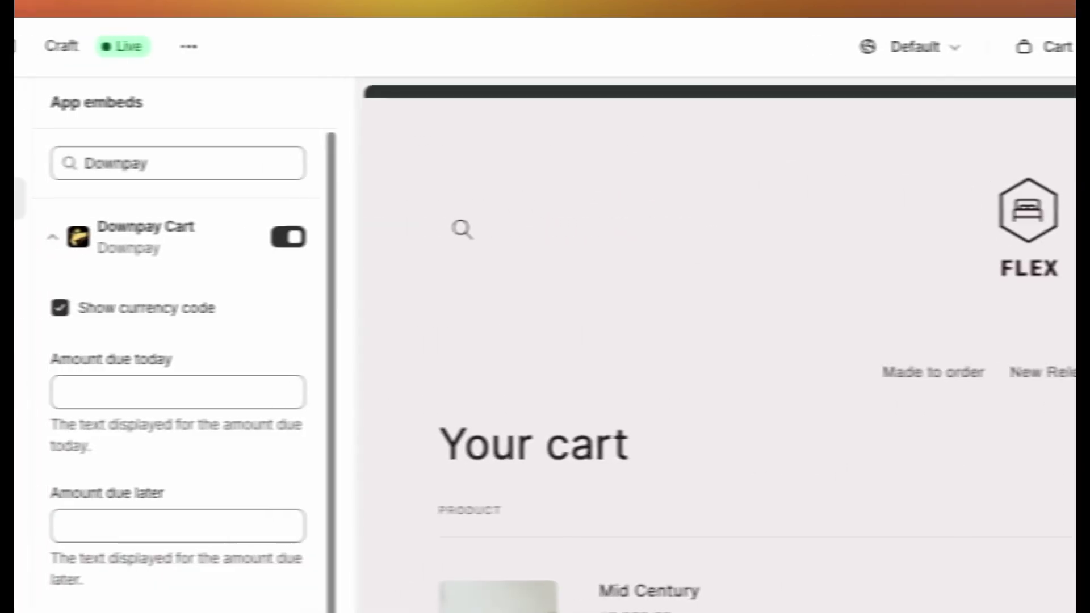
- Set Downpay Cart's HTML element to insert relative to as #checkout
left_click(175, 365)
type("checkout")
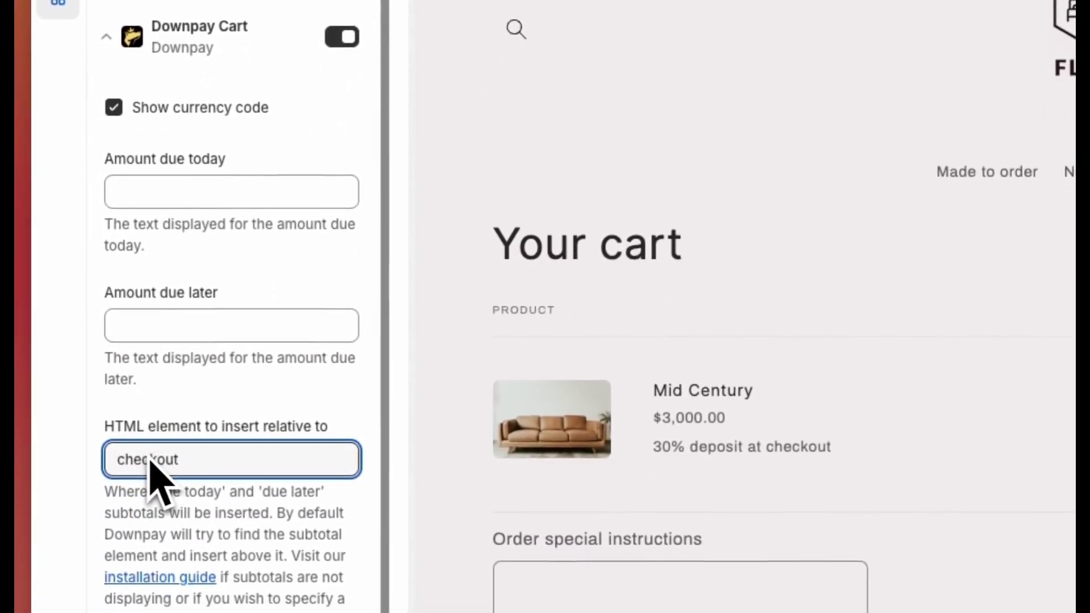
left_click(149, 461)
key("shift+Home")
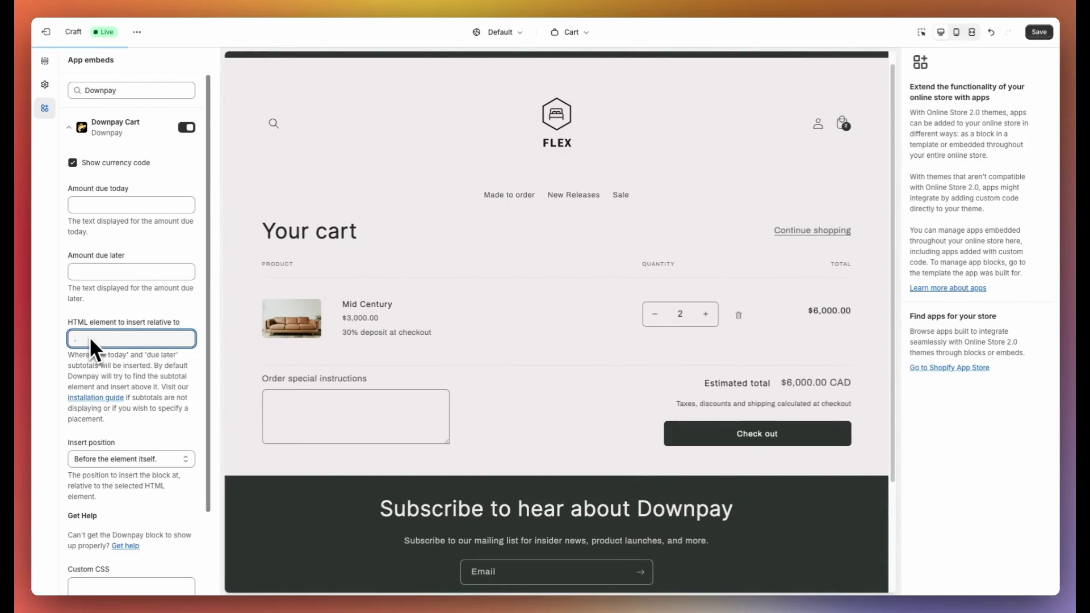
type("#checkout")
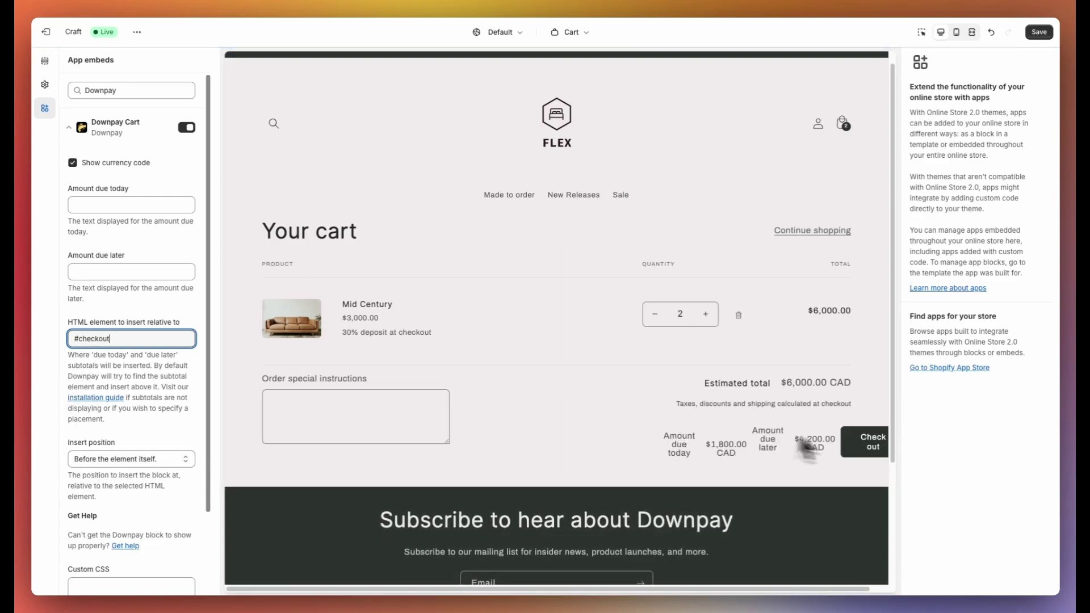
- Try the insert positions just inside #checkout before its first child, just inside after its last child, and after the element itself
left_click(117, 462)
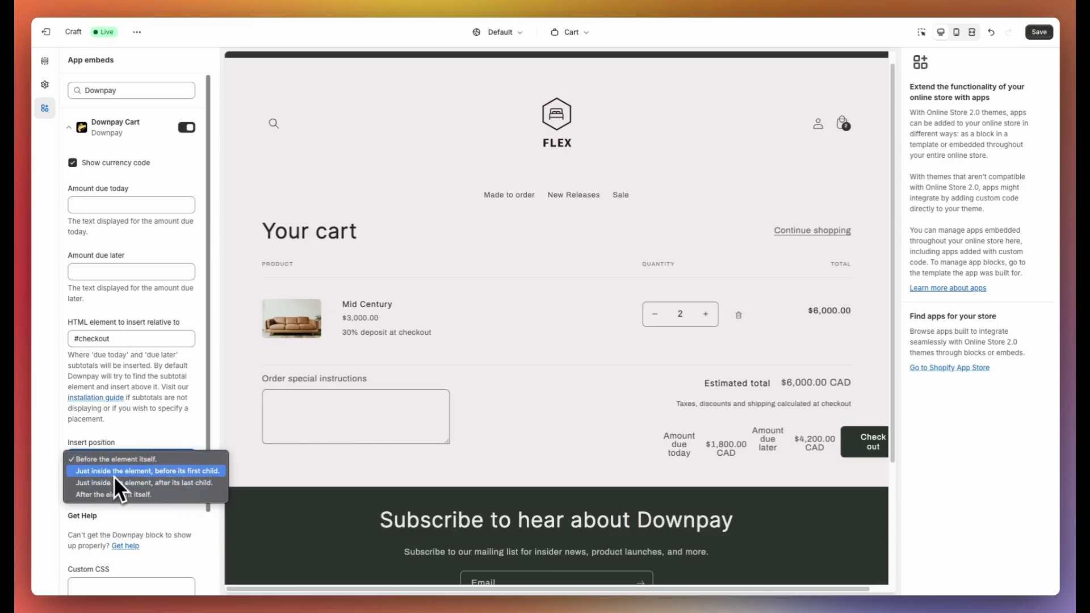
left_click(89, 476)
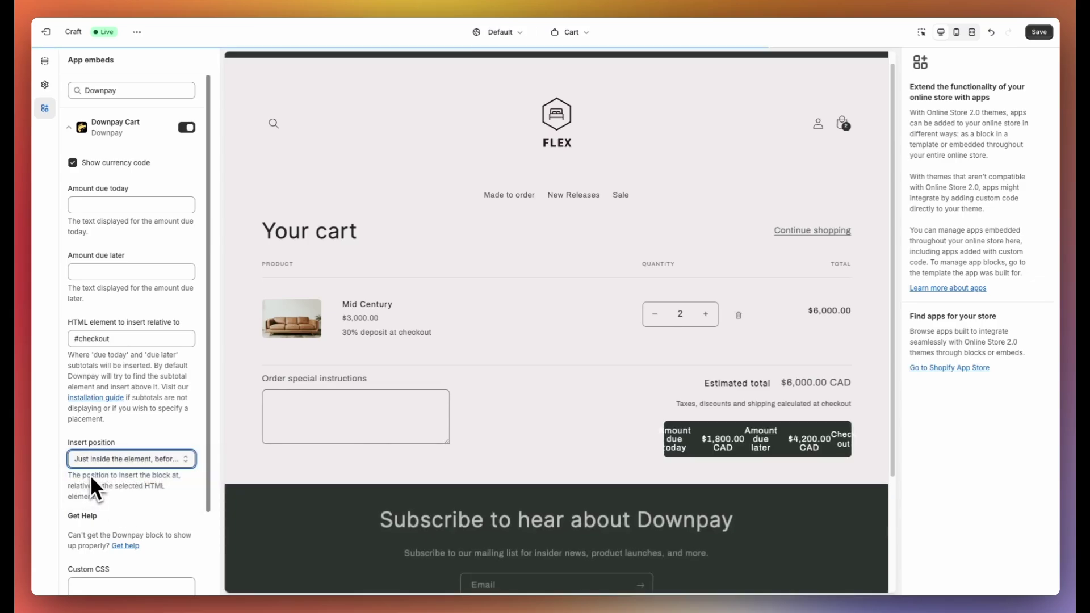
left_click(104, 463)
left_click(101, 475)
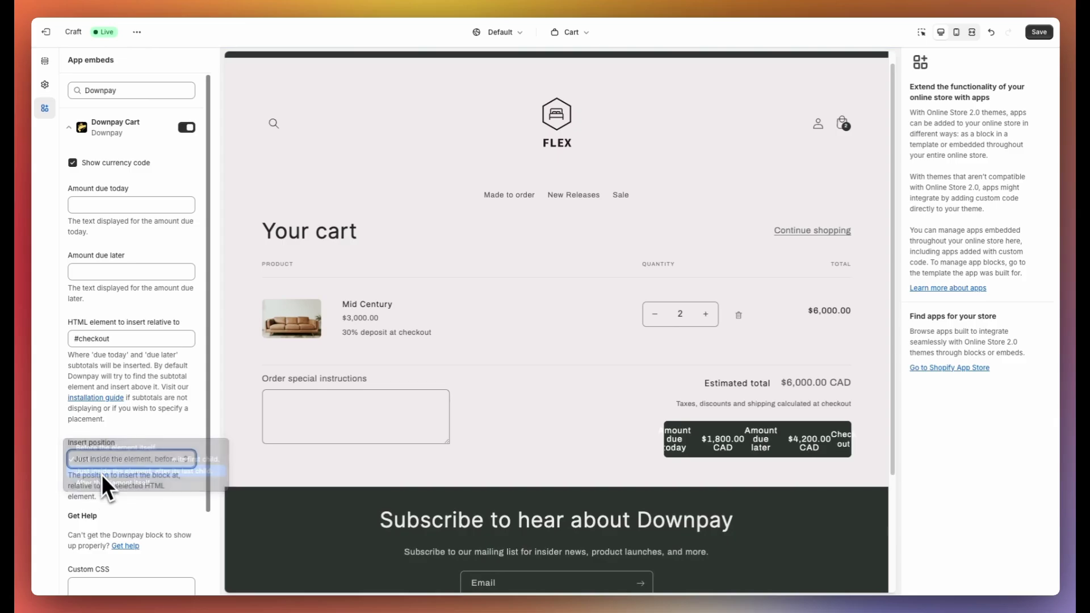
left_click(107, 464)
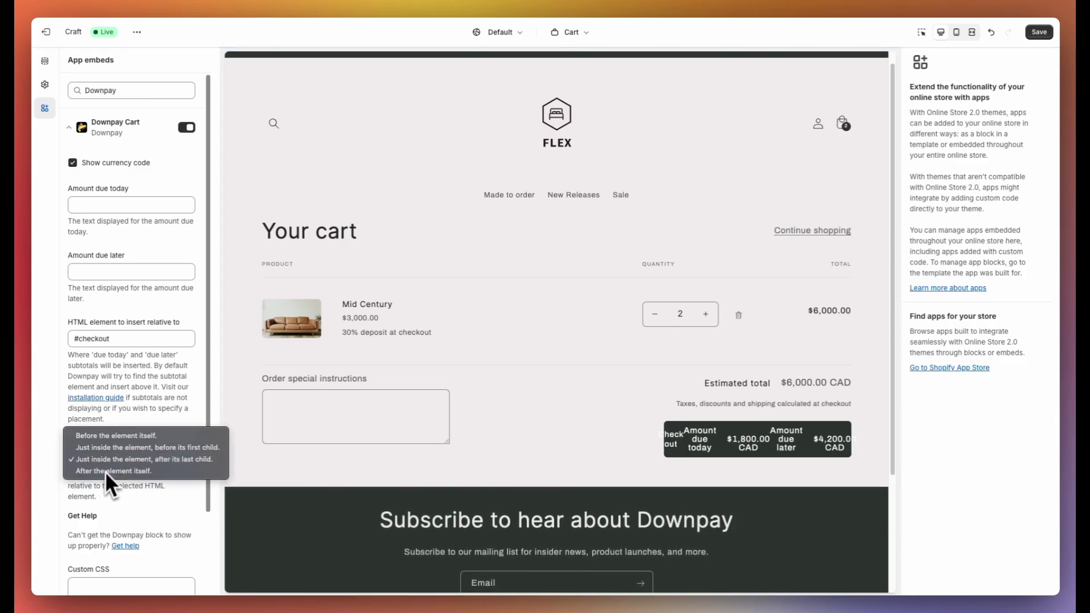
left_click(107, 475)
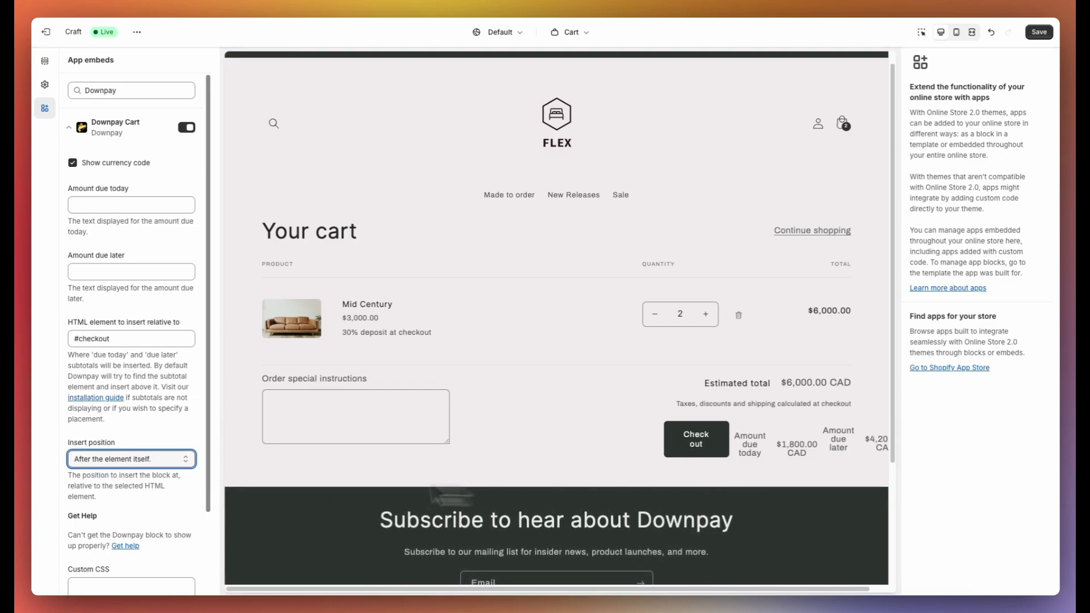
- Inspect the Estimated total's HTML on the storefront cart page to find the class of its containing element
left_click_drag(115, 340, 57, 355)
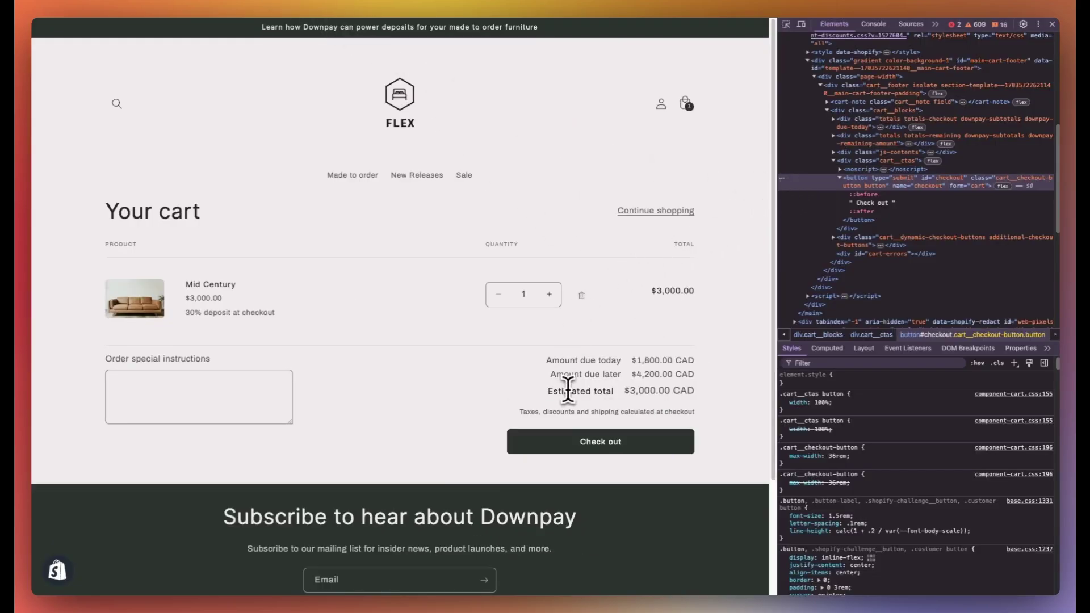
right_click(567, 390)
left_click(597, 507)
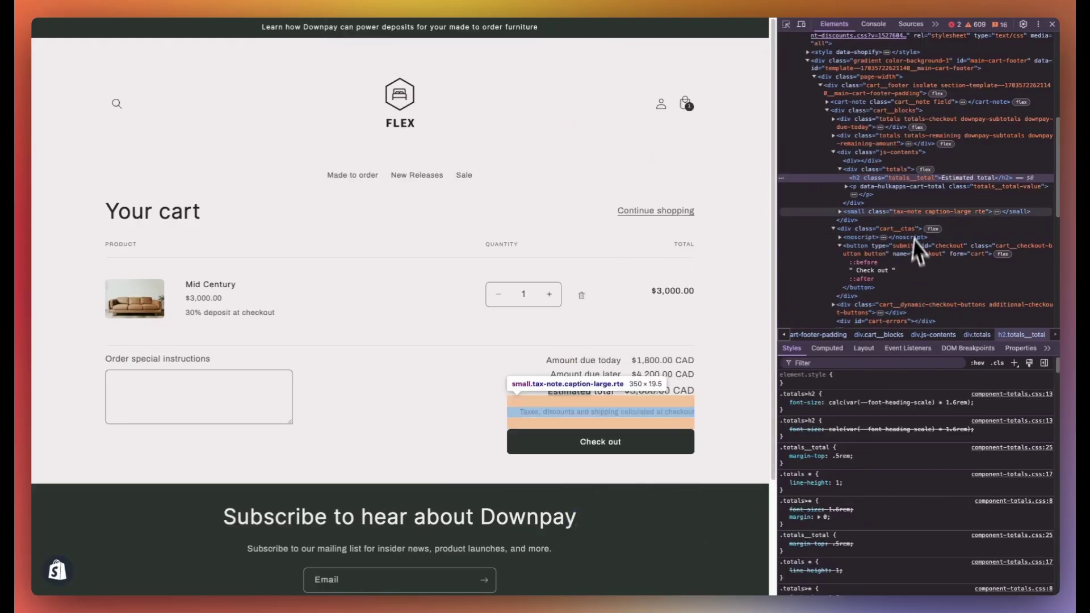
left_click(878, 170)
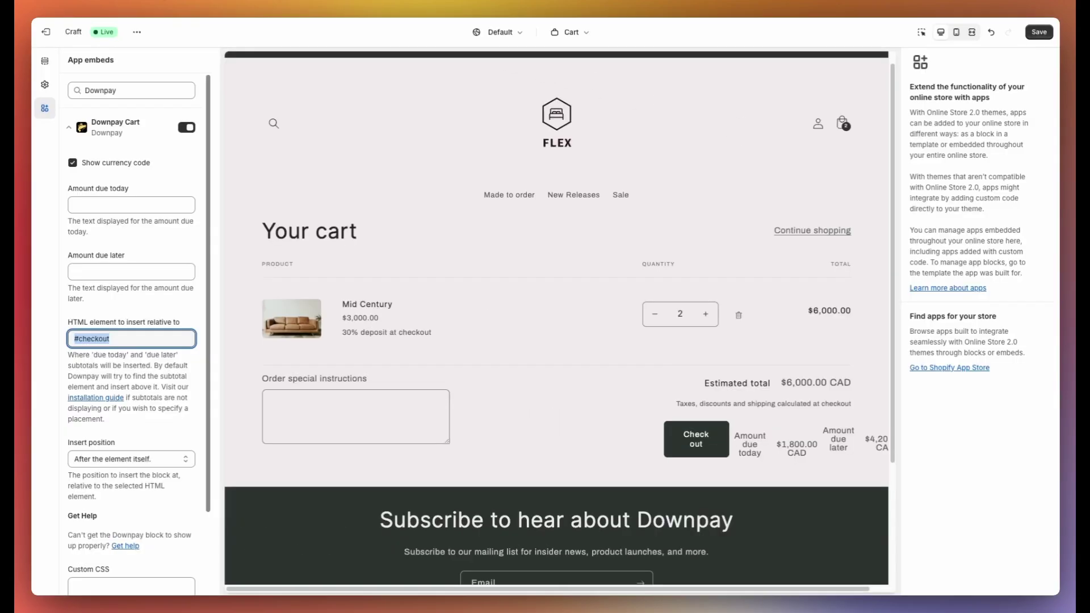
- Set Downpay Cart to insert relative to .totals at the position "Before the element itself." and save the theme
left_click(122, 339)
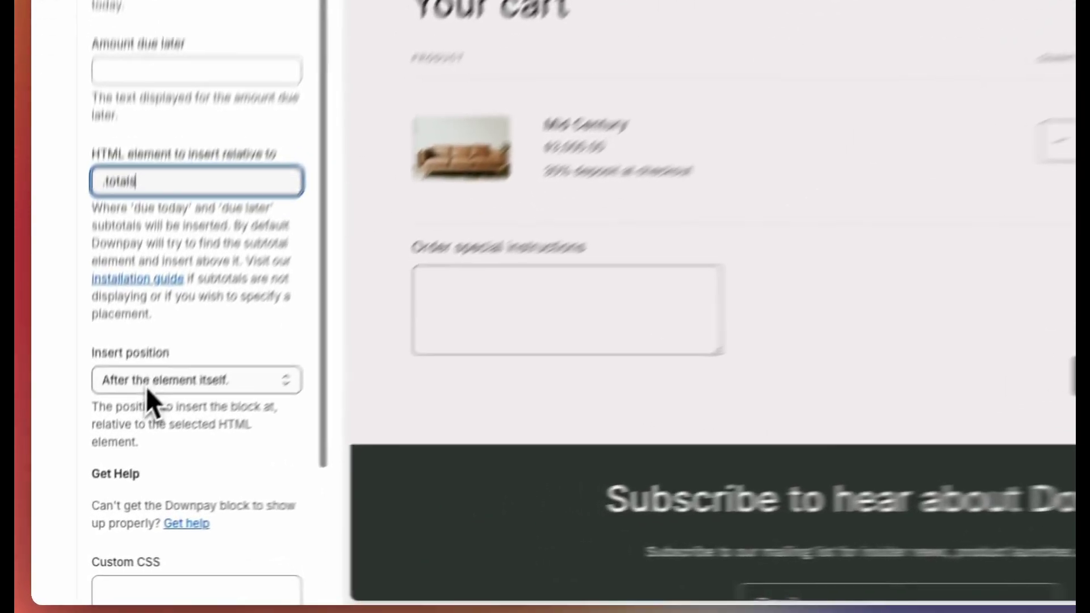
left_click(147, 388)
left_click(172, 328)
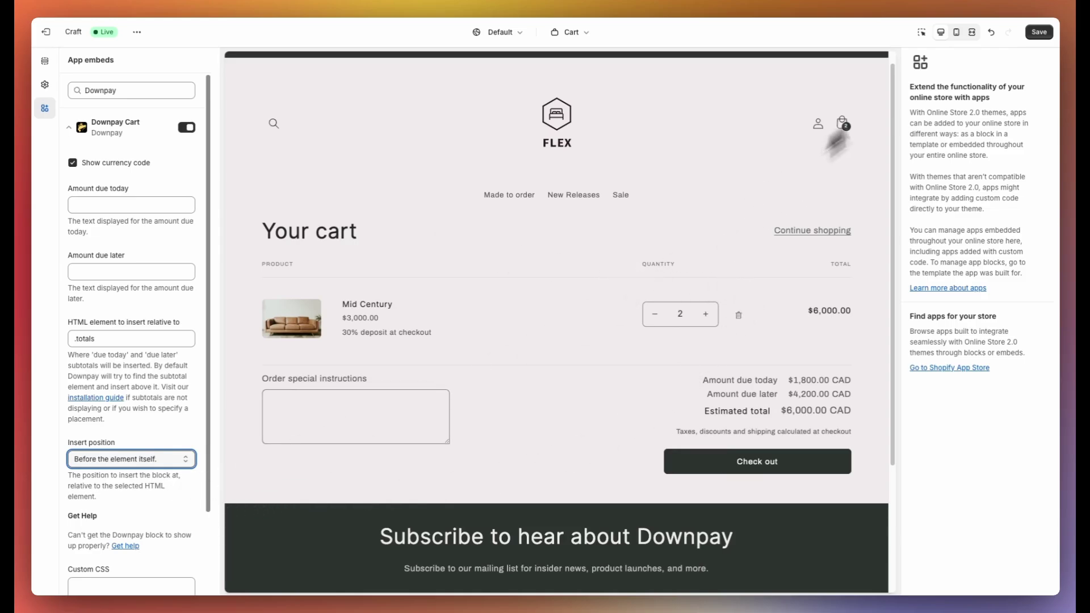
left_click(1039, 32)
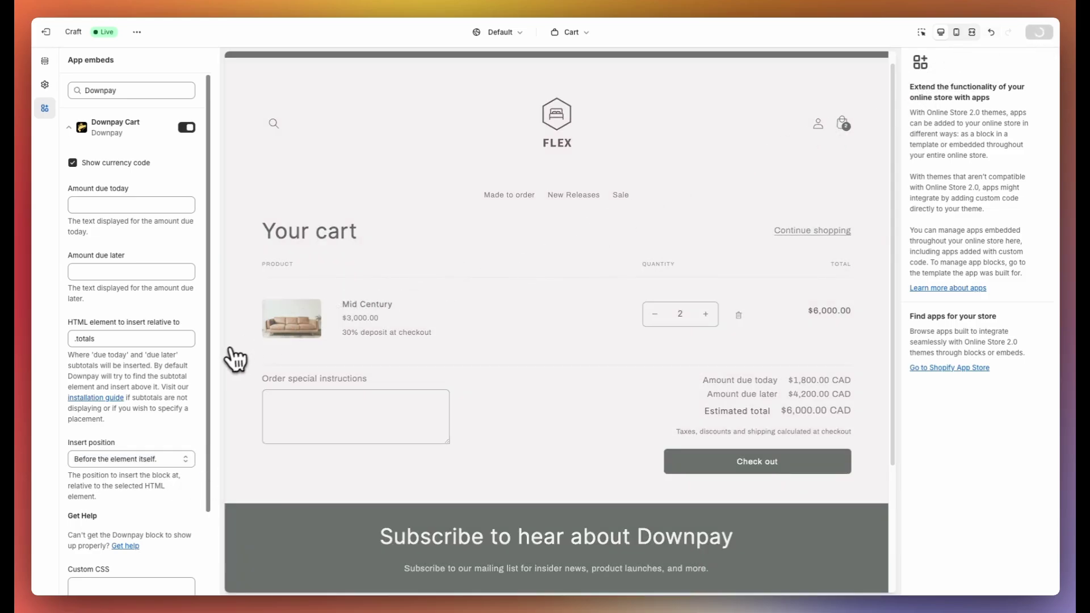
- Look at the Custom CSS and Amount due later fields in the Downpay Cart settings
scroll(73, 425, "down", 1)
scroll(74, 425, "down", 3)
left_click(107, 505)
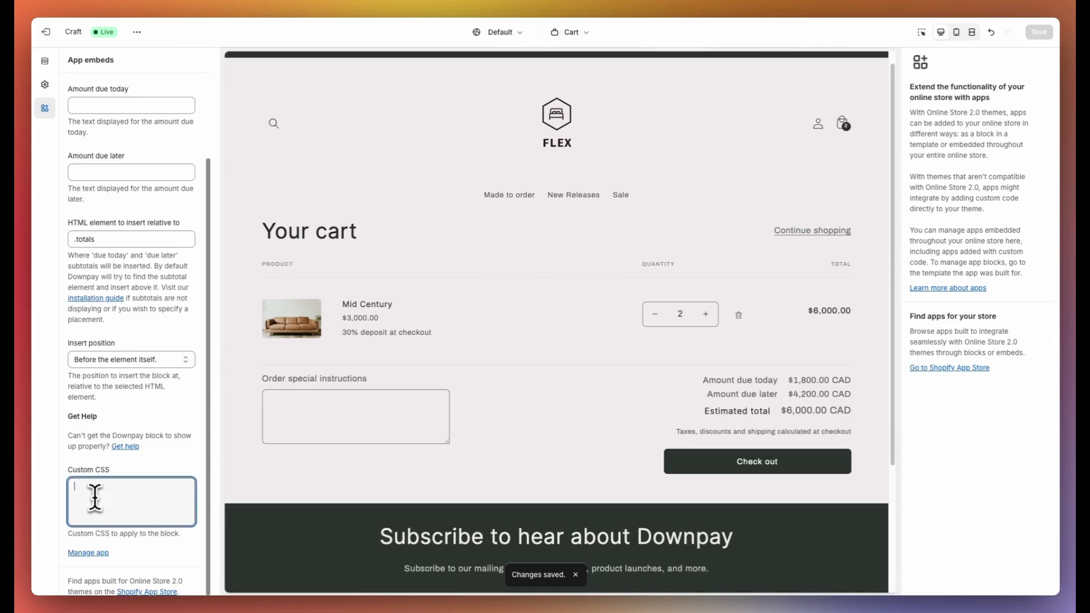
left_click(89, 171)
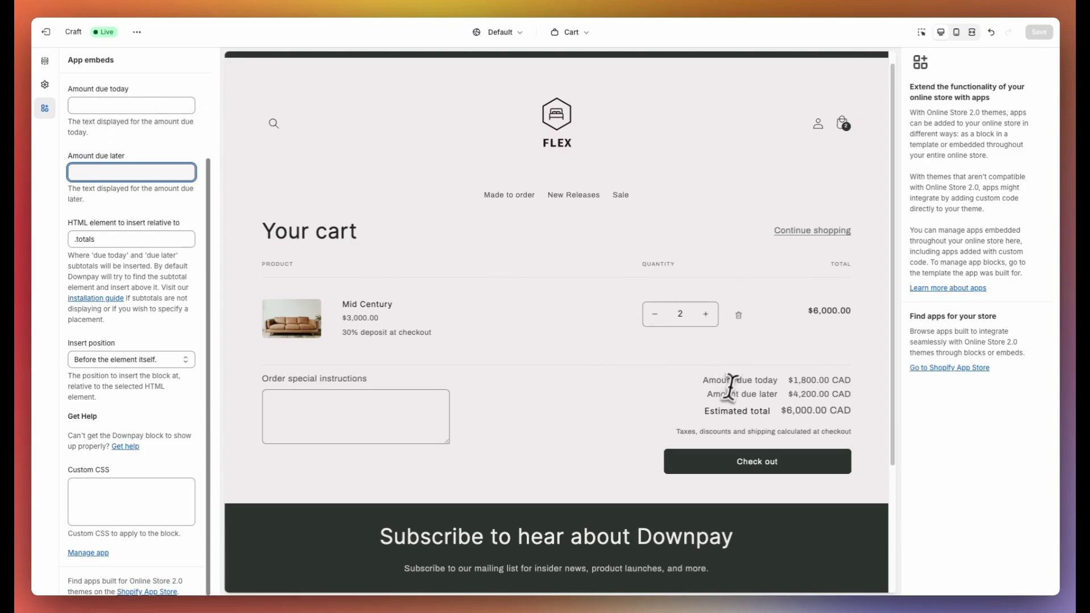
- Set the Downpay Cart label for the amount due today to "Due today" and the one for the amount due later to "Remaining Balance"
left_click_drag(704, 381, 782, 388)
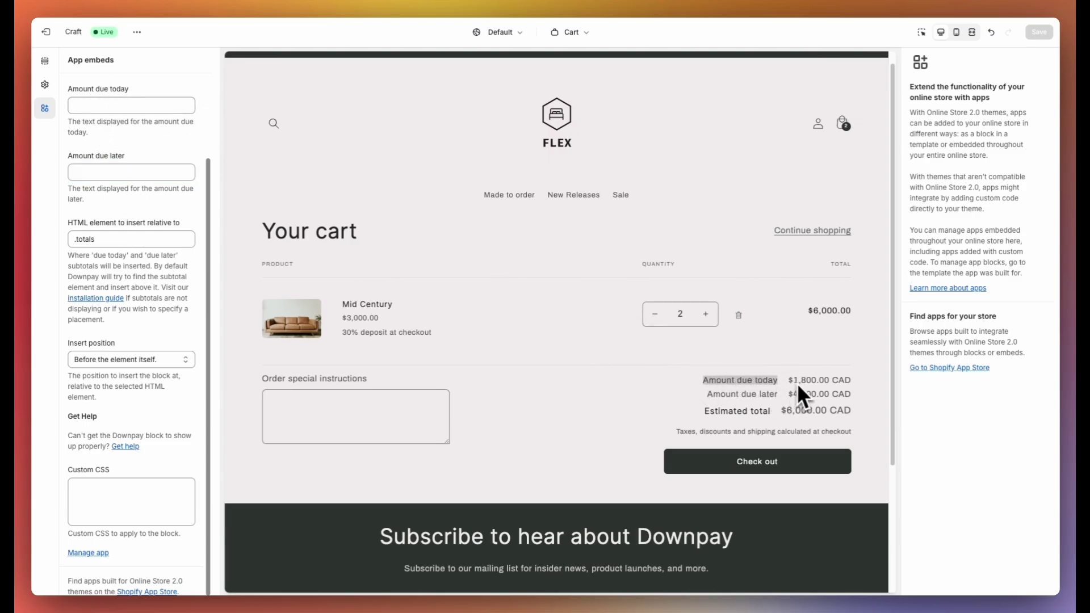
left_click(108, 106)
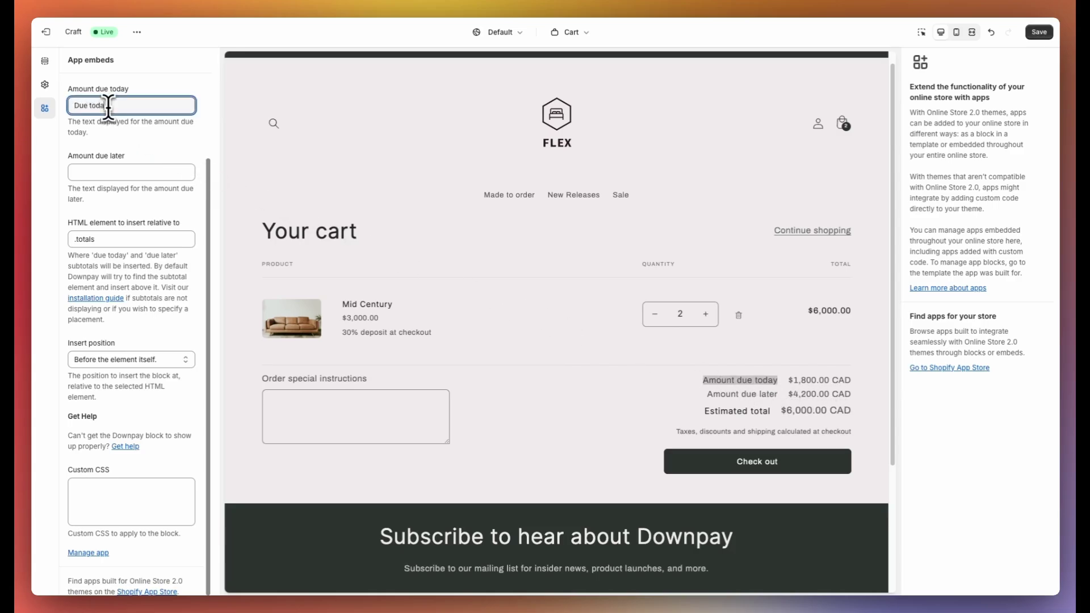
type("Due today:")
left_click(86, 171)
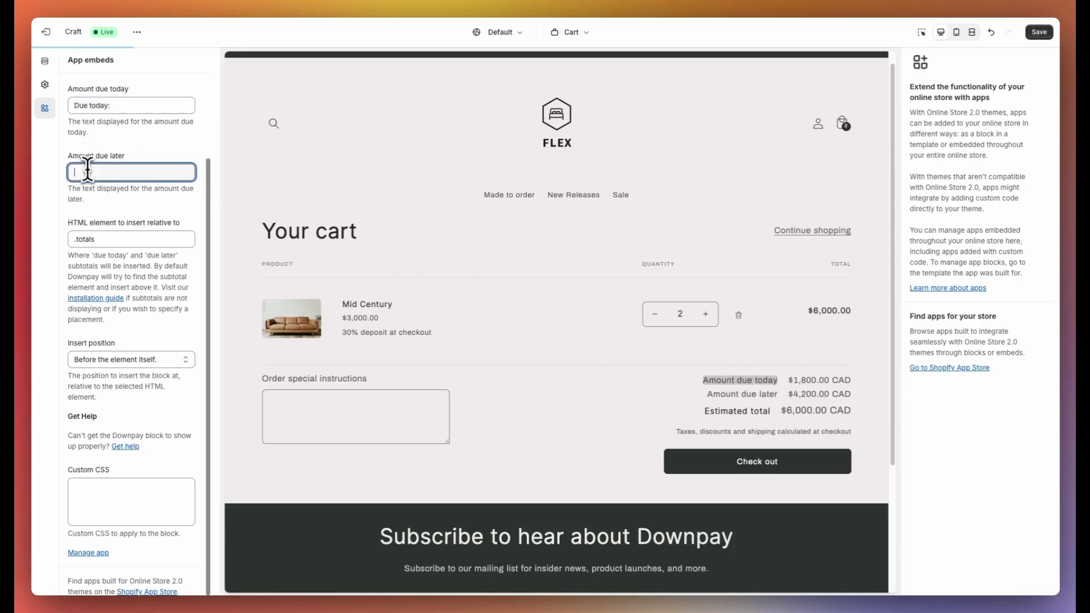
type("Remaining Balance")
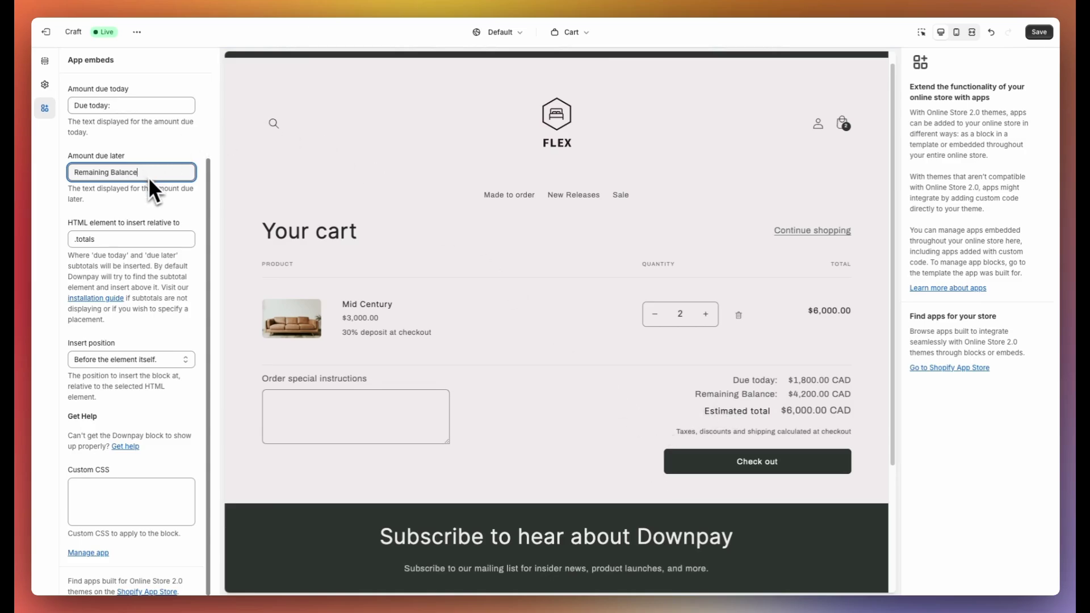
left_click(137, 105)
key("BackSpace")
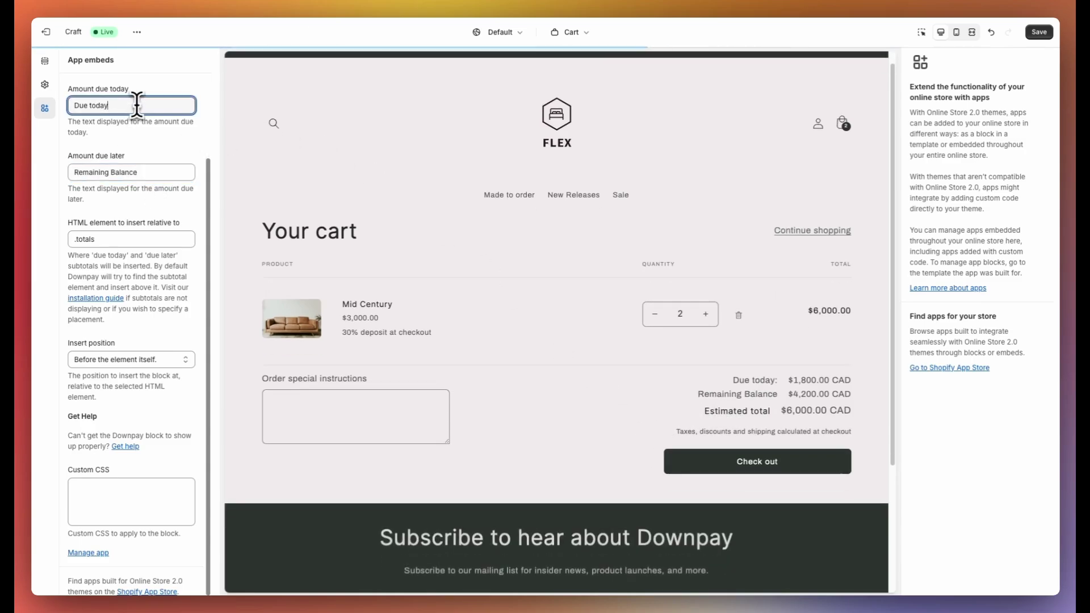
- Turn off the Show currency code option for the Downpay Cart subtotals
scroll(117, 170, "up", 3)
left_click(93, 164)
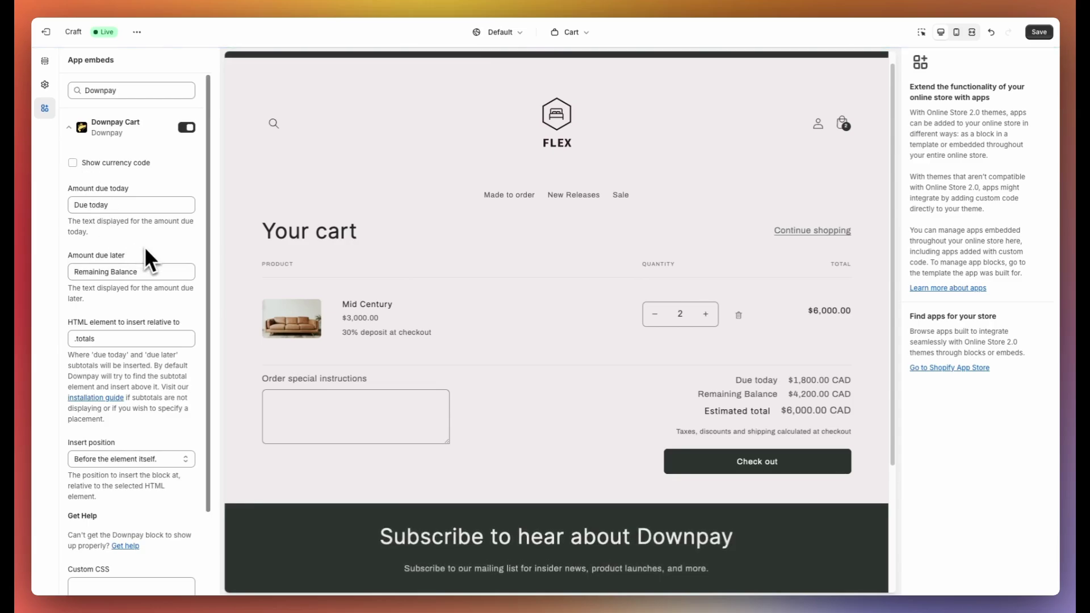